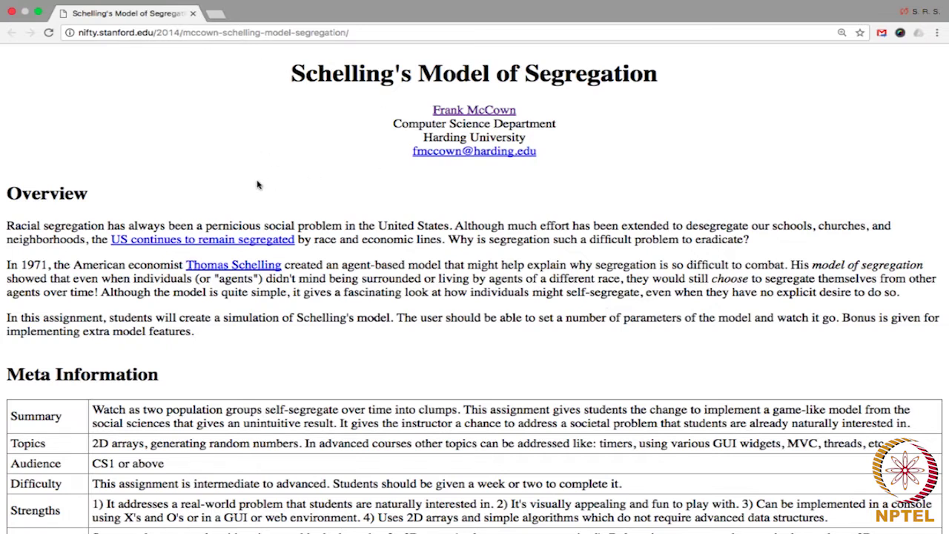
# Scroll past Overview and How the Model Works to the dissatisfied-agent example grids.
pyautogui.scroll(-5, 258, 185)
pyautogui.scroll(4, 260, 186)
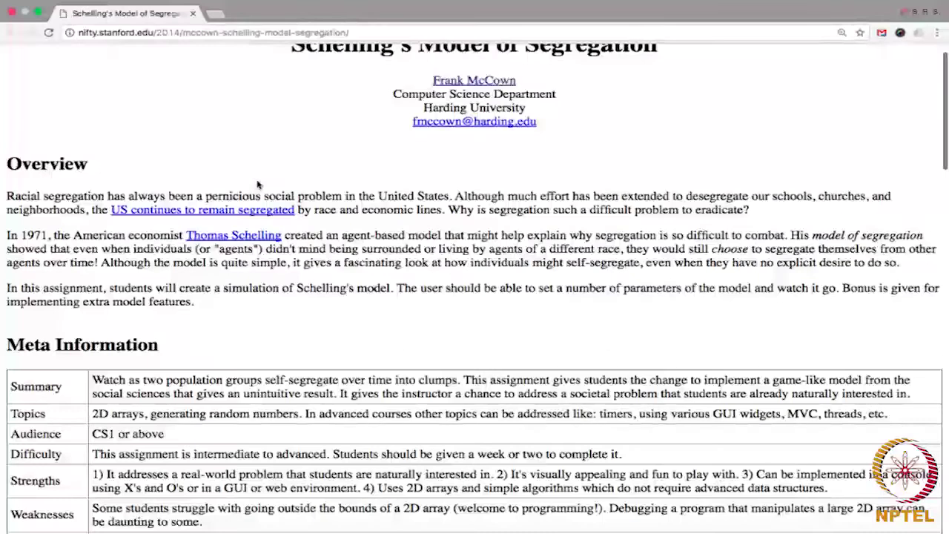
pyautogui.scroll(2, 462, 190)
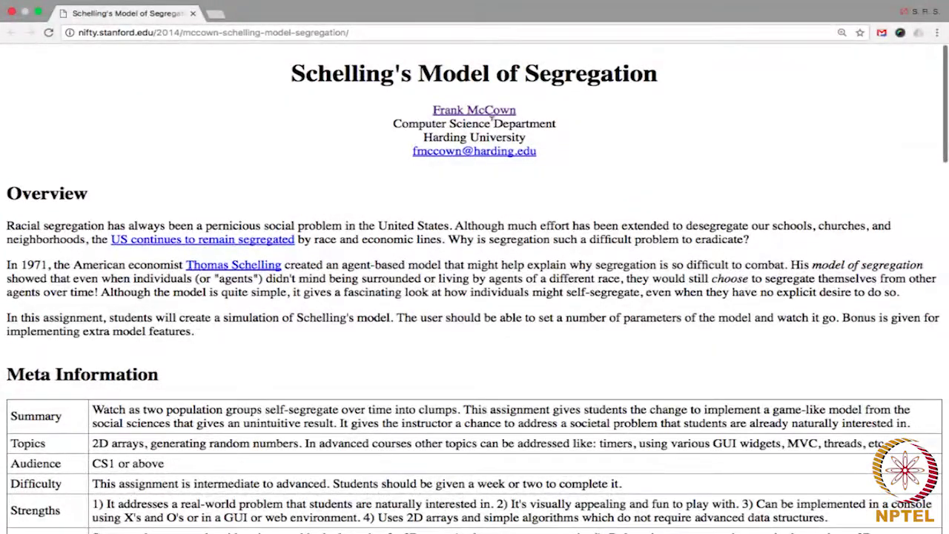
pyautogui.scroll(-7, 413, 206)
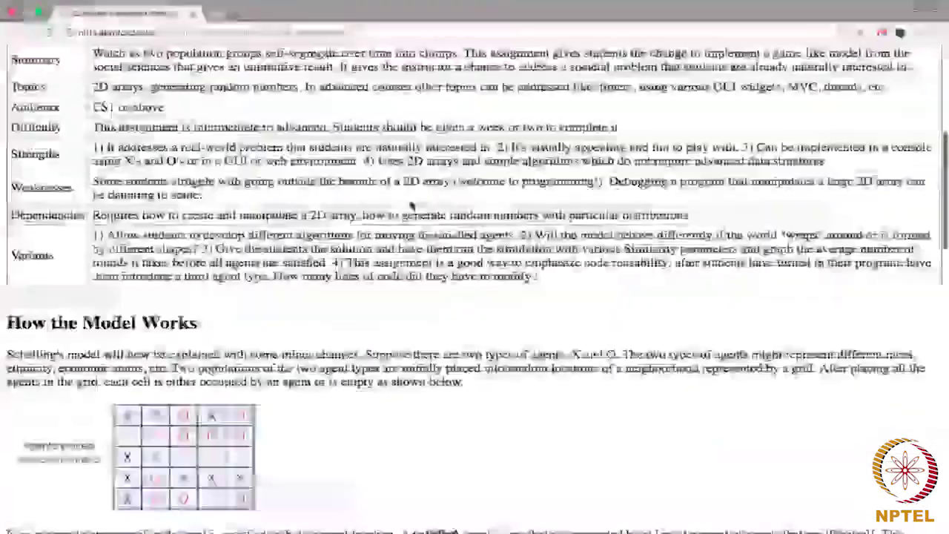
pyautogui.scroll(-8, 413, 206)
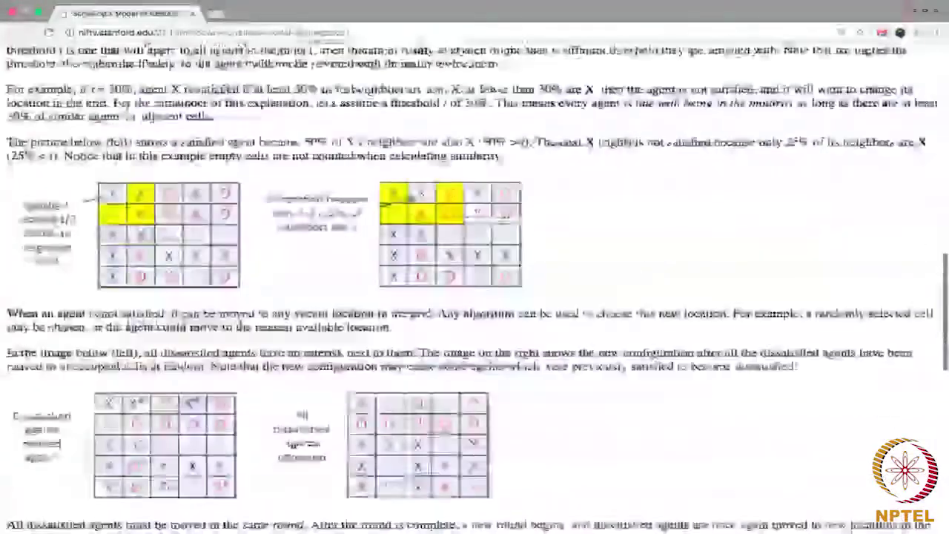
# Scroll down to McCown's Example to view its simulation grid and sliders.
pyautogui.scroll(-11, 413, 207)
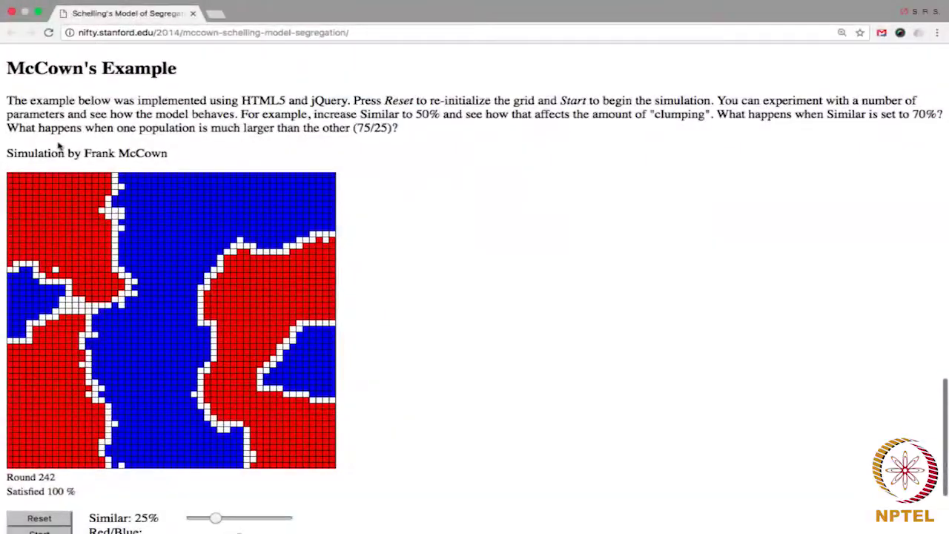
pyautogui.scroll(-3, 279, 369)
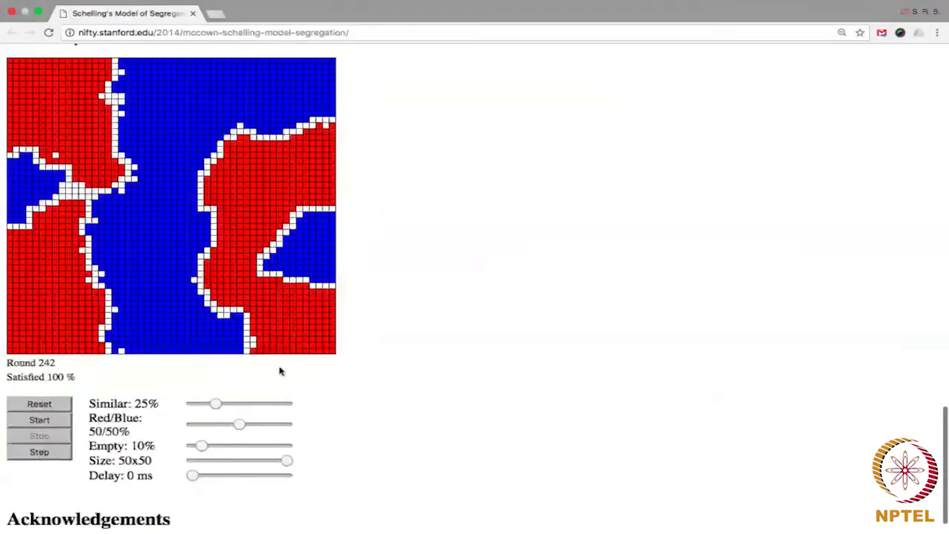
pyautogui.scroll(-1, 385, 417)
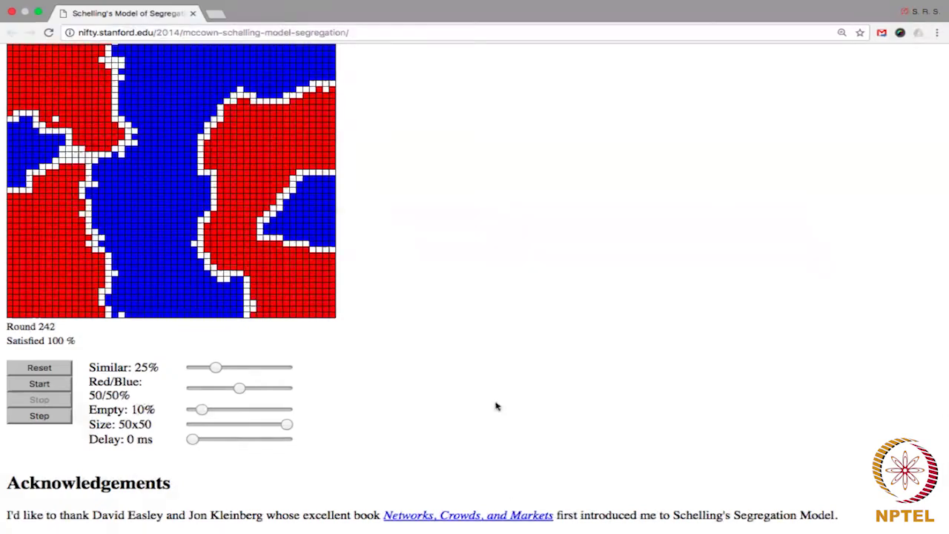
pyautogui.scroll(1, 497, 405)
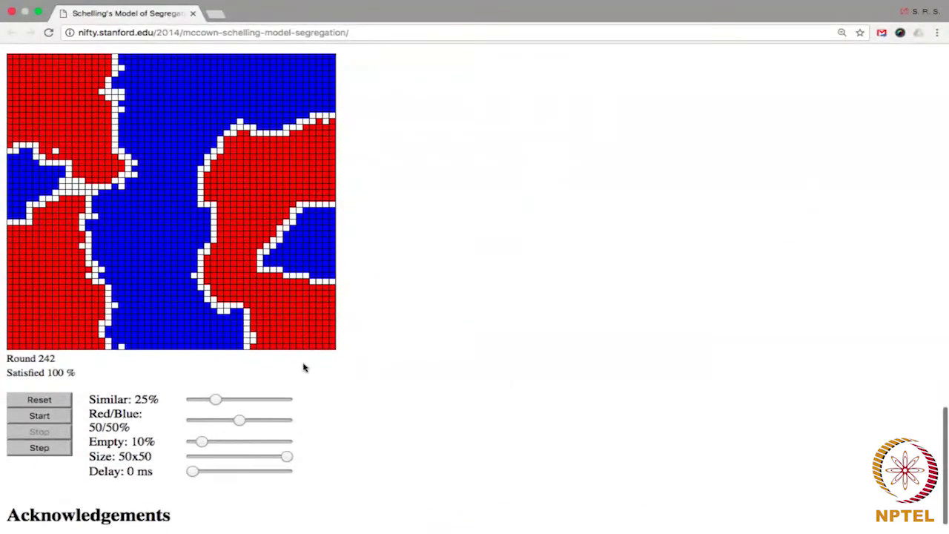
pyautogui.click(45, 404)
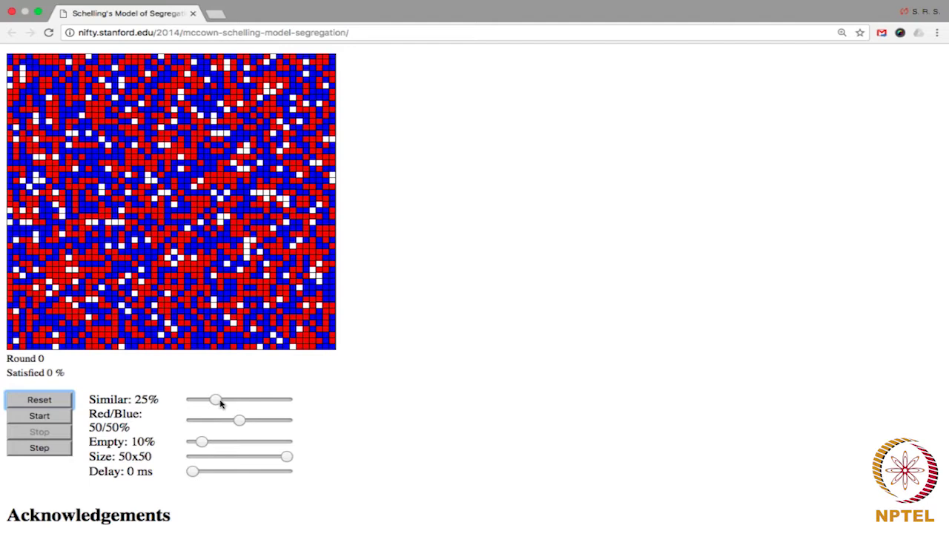
pyautogui.moveTo(216, 403); pyautogui.dragTo(217, 404)
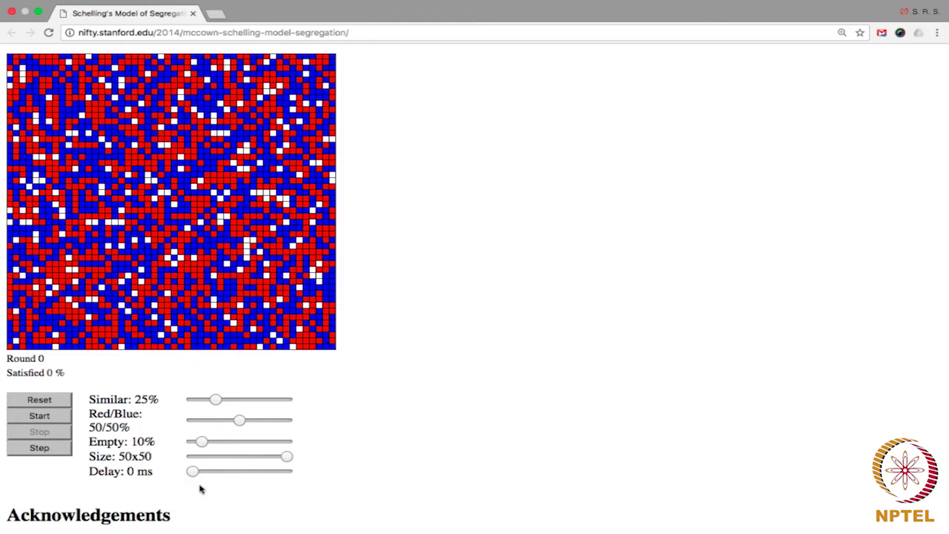
# Reset the grid twice and run at Similar 25% until 100% satisfied at Round 8.
pyautogui.click(51, 403)
pyautogui.click(50, 403)
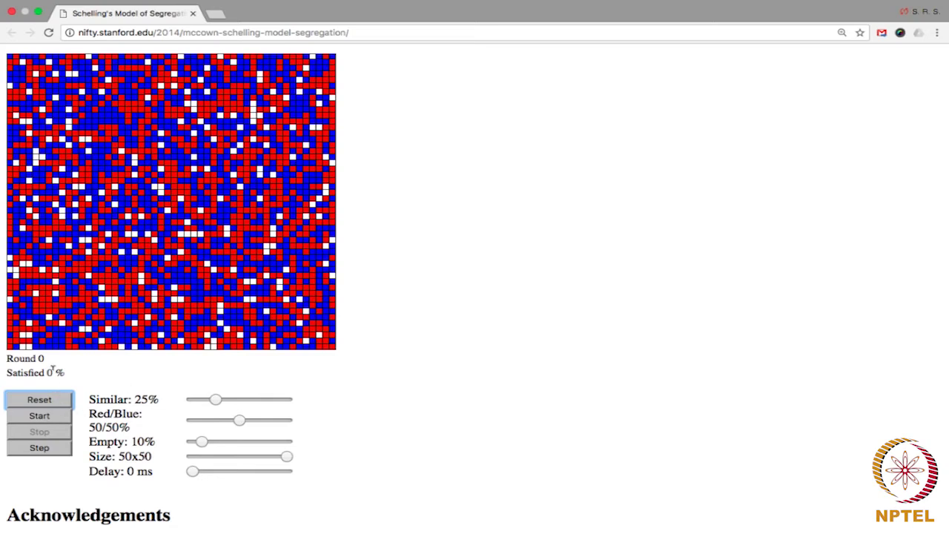
pyautogui.click(48, 418)
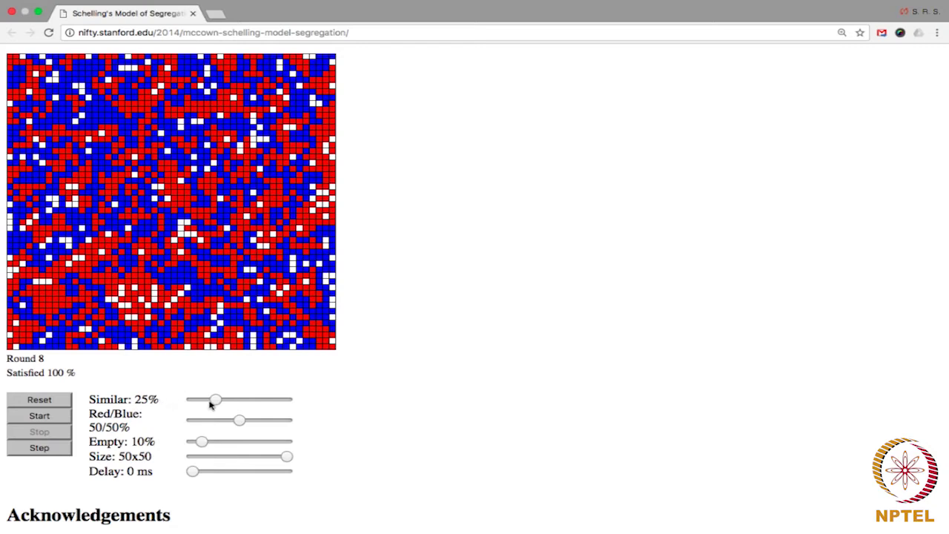
# Drag the Similar slider from 25% up to 50%.
pyautogui.moveTo(218, 400); pyautogui.dragTo(239, 403)
# Reset to Round 0 and run at Similar 50% until 100% satisfied at Round 29.
pyautogui.click(41, 399)
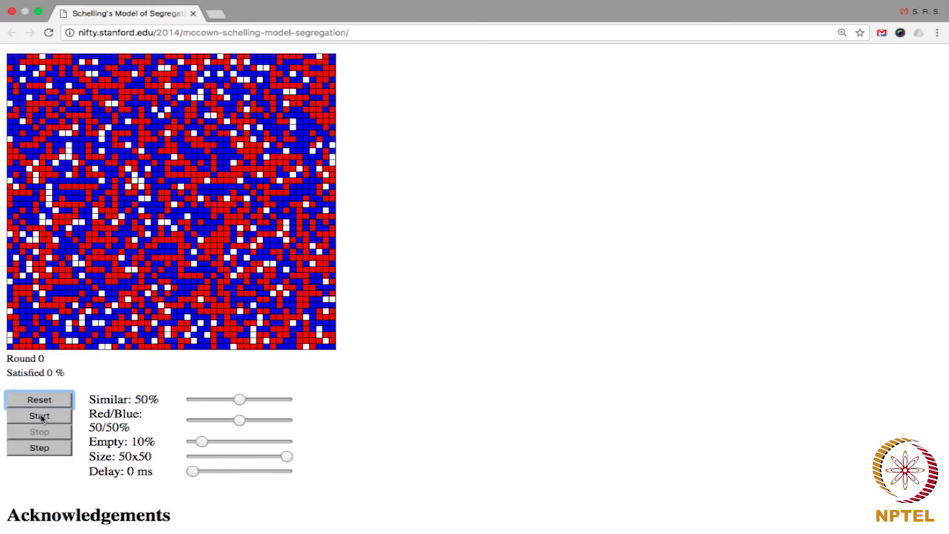
pyautogui.click(41, 417)
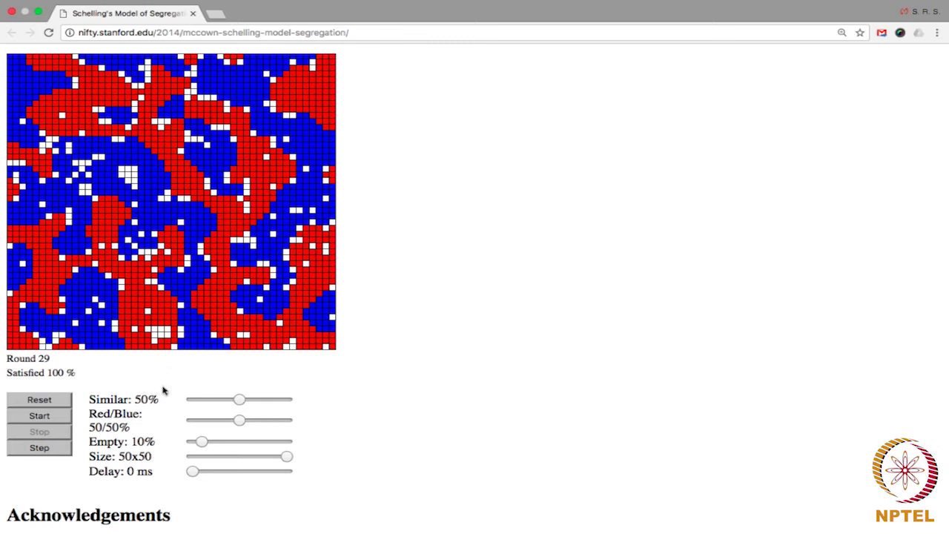
# Reset the grid and set the Similar slider to exactly 75%.
pyautogui.click(49, 401)
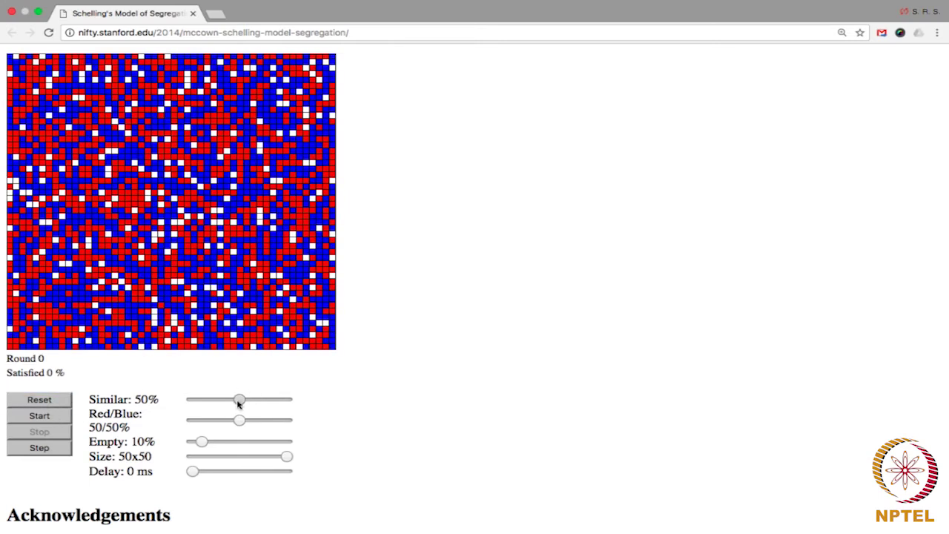
pyautogui.moveTo(239, 403); pyautogui.dragTo(262, 406)
pyautogui.moveTo(263, 404); pyautogui.dragTo(264, 404)
# Run the 75% simulation until it settles at Round 145 with 100% satisfied.
pyautogui.click(31, 418)
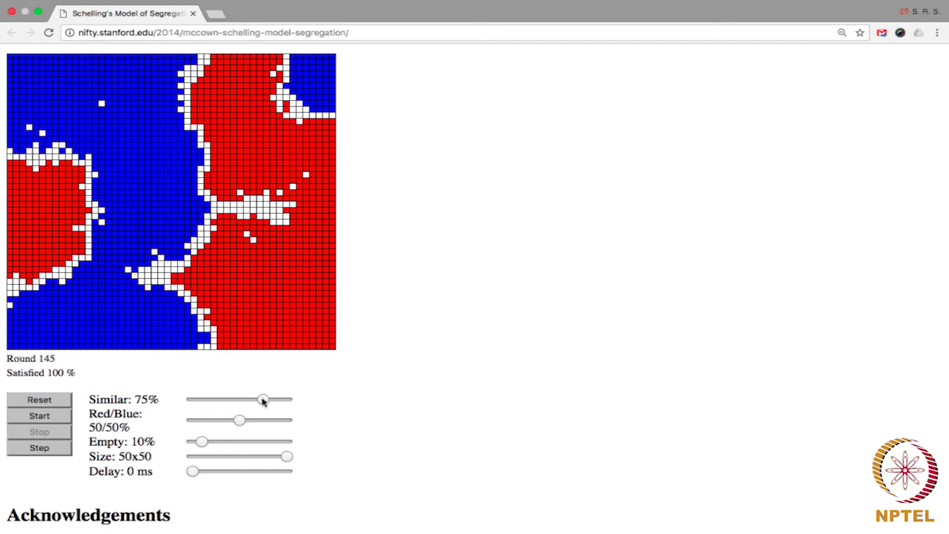
# Set Similar to 89% and run it; only 1.4% satisfied by Round 199.
pyautogui.moveTo(263, 400); pyautogui.dragTo(276, 404)
pyautogui.click(42, 419)
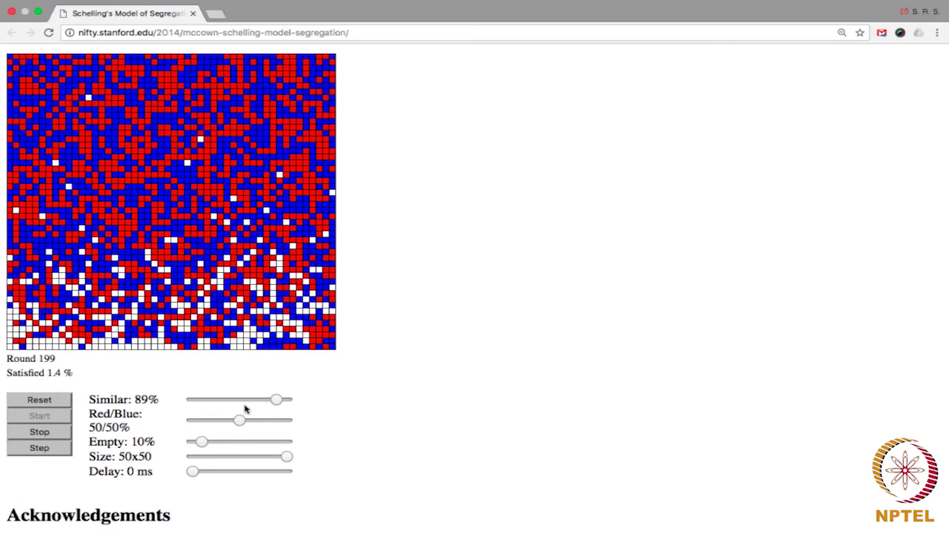
# Set Similar to 30%, reset the grid, and run until 100% satisfied at Round 14.
pyautogui.moveTo(240, 400); pyautogui.dragTo(219, 399)
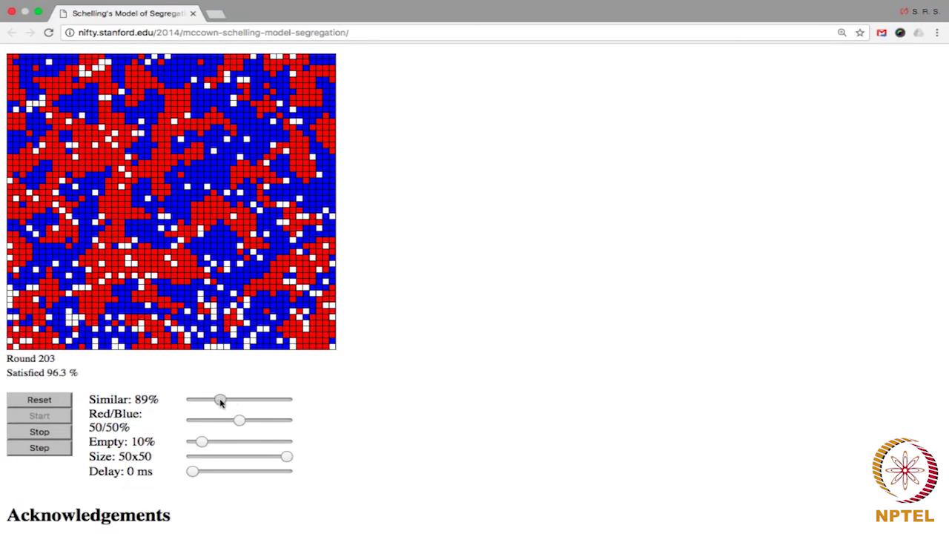
pyautogui.click(39, 401)
pyautogui.click(36, 416)
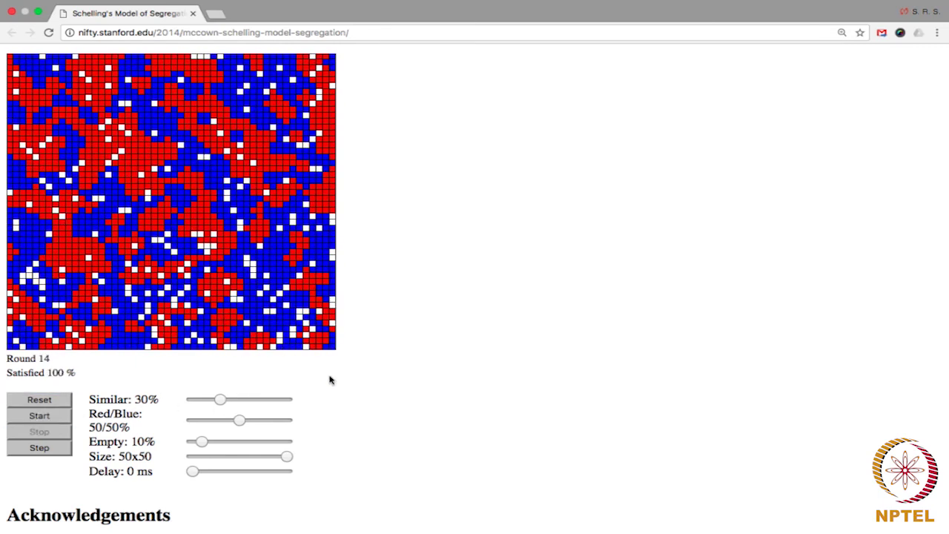
pyautogui.scroll(2, 383, 333)
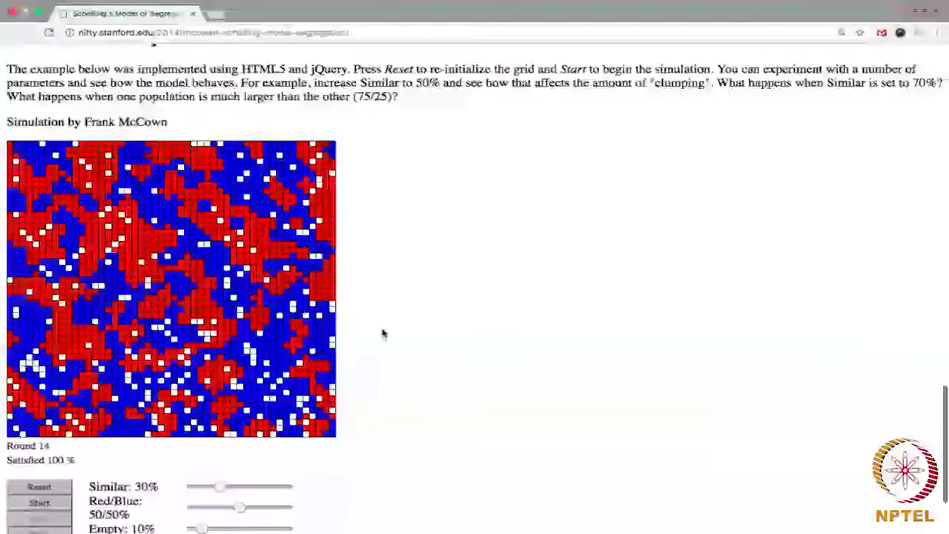
pyautogui.scroll(-2, 382, 333)
pyautogui.scroll(1, 383, 333)
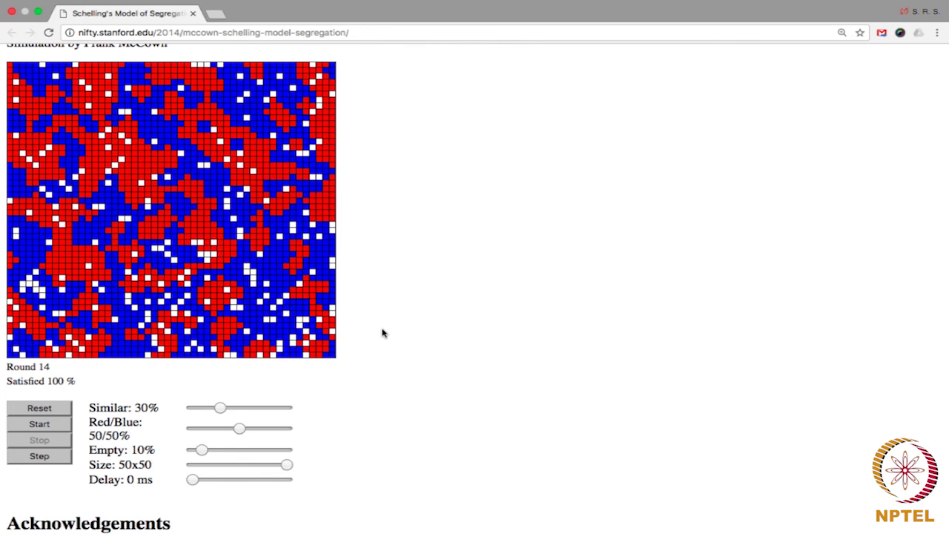
pyautogui.scroll(-1, 383, 333)
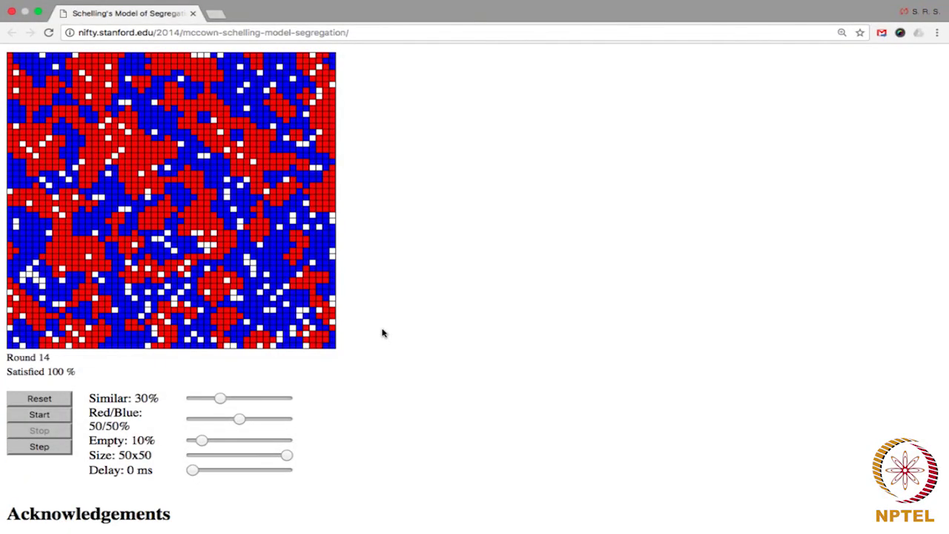
pyautogui.scroll(1, 382, 333)
pyautogui.scroll(-1, 383, 333)
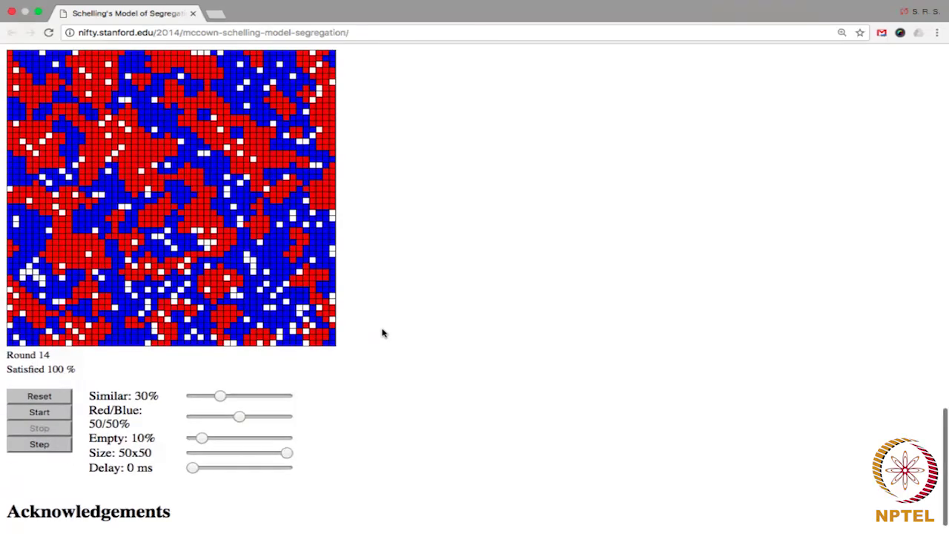
pyautogui.scroll(1, 383, 333)
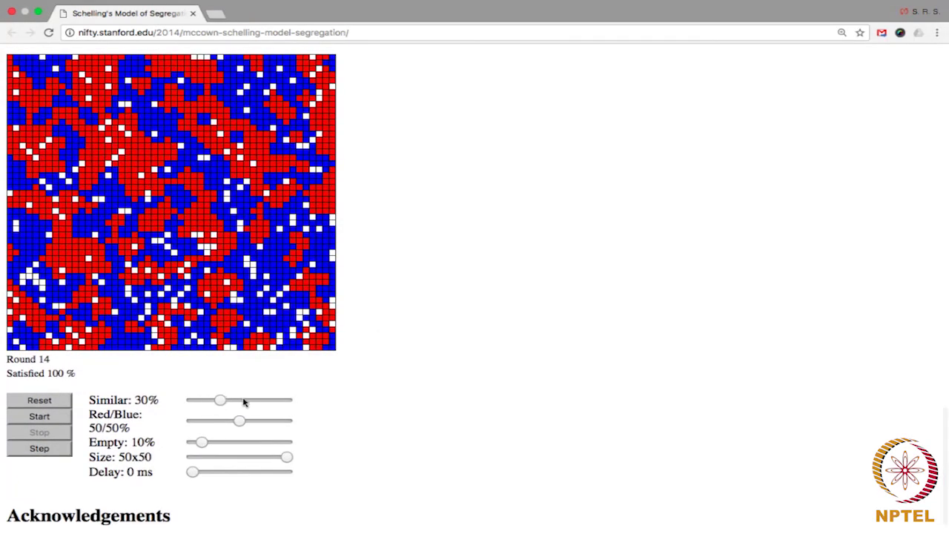